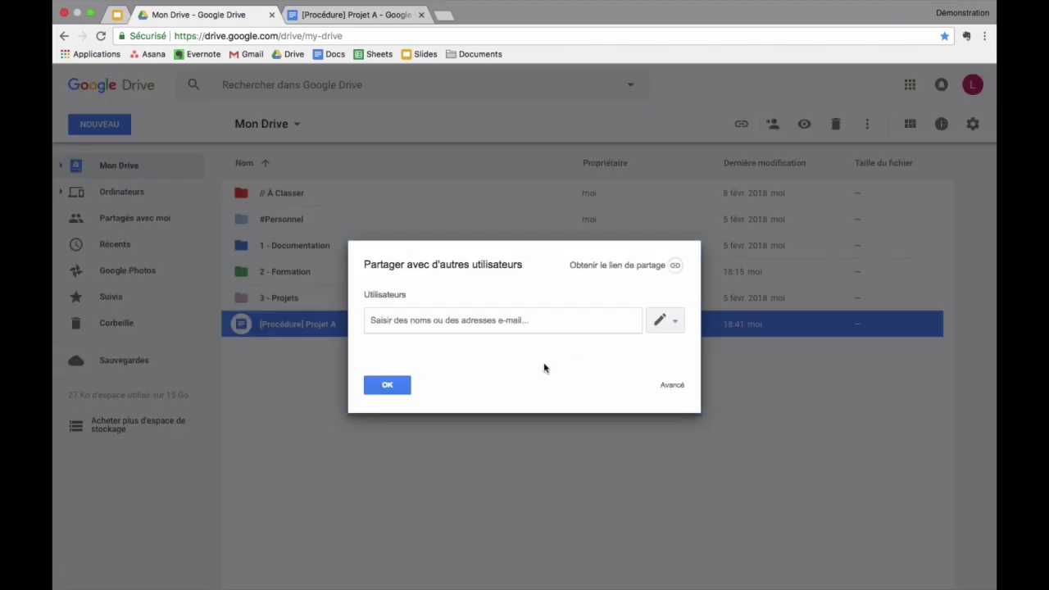
Close the sharing dialog and view the context actions available for the [Procédure] Projet A file.
left_click(387, 384)
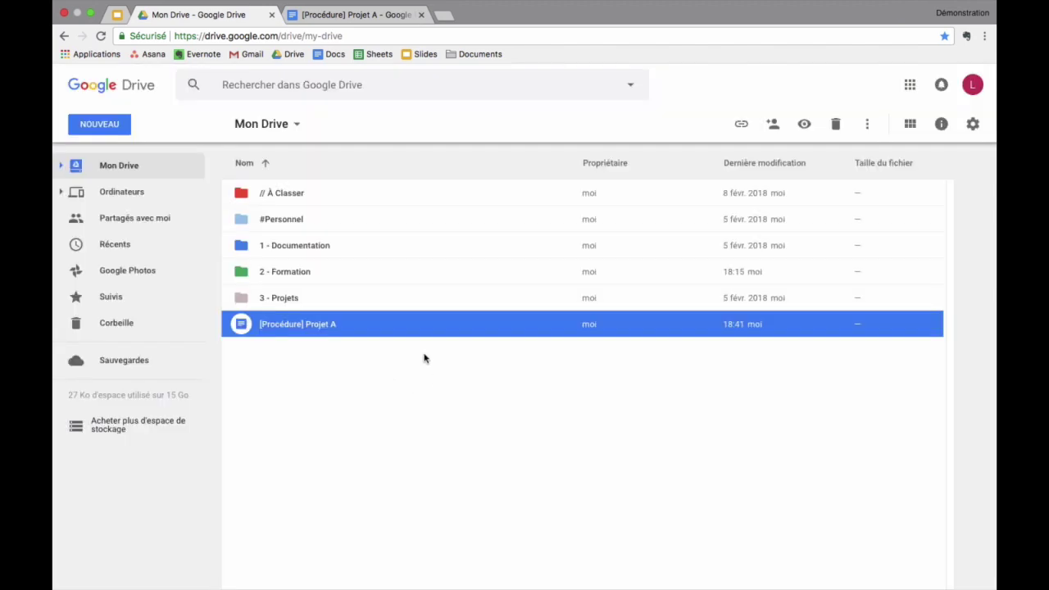
right_click(384, 332)
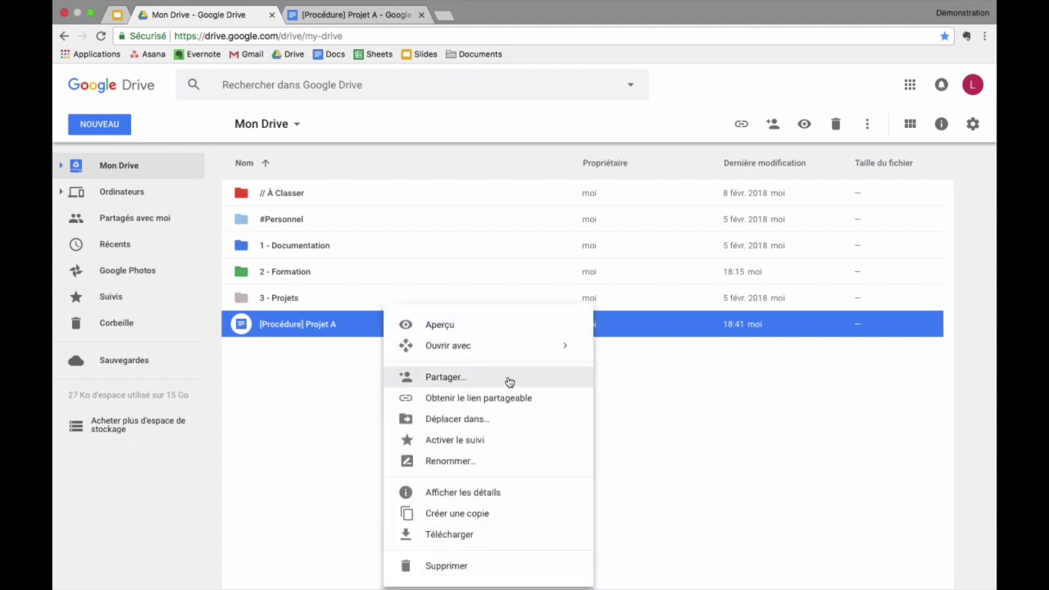
left_click(360, 324)
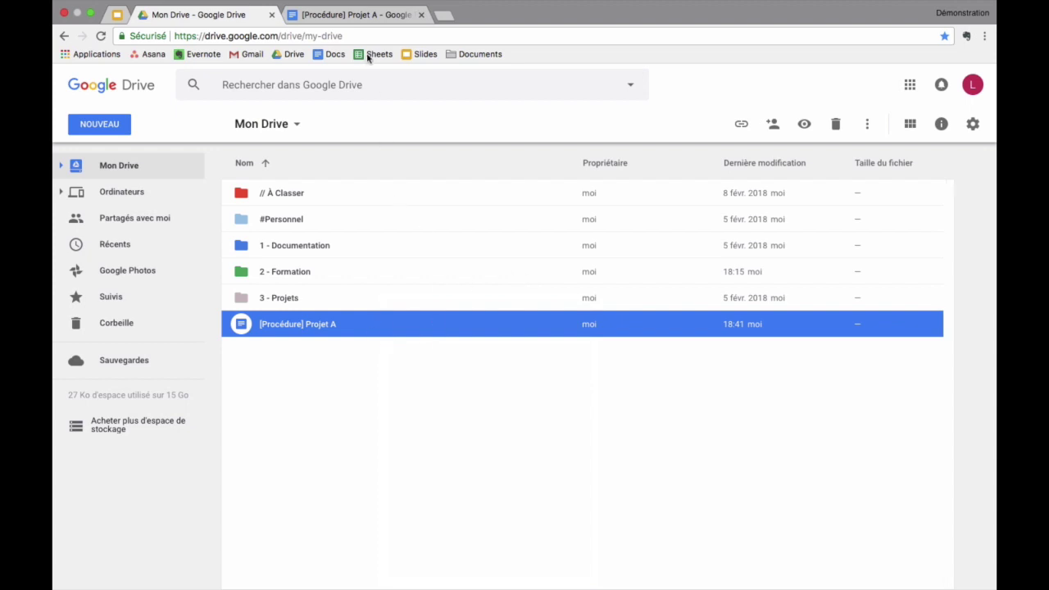
View the sharing dialog from inside the open [Procédure] Projet A document, close it and return to Mon Drive.
left_click(335, 16)
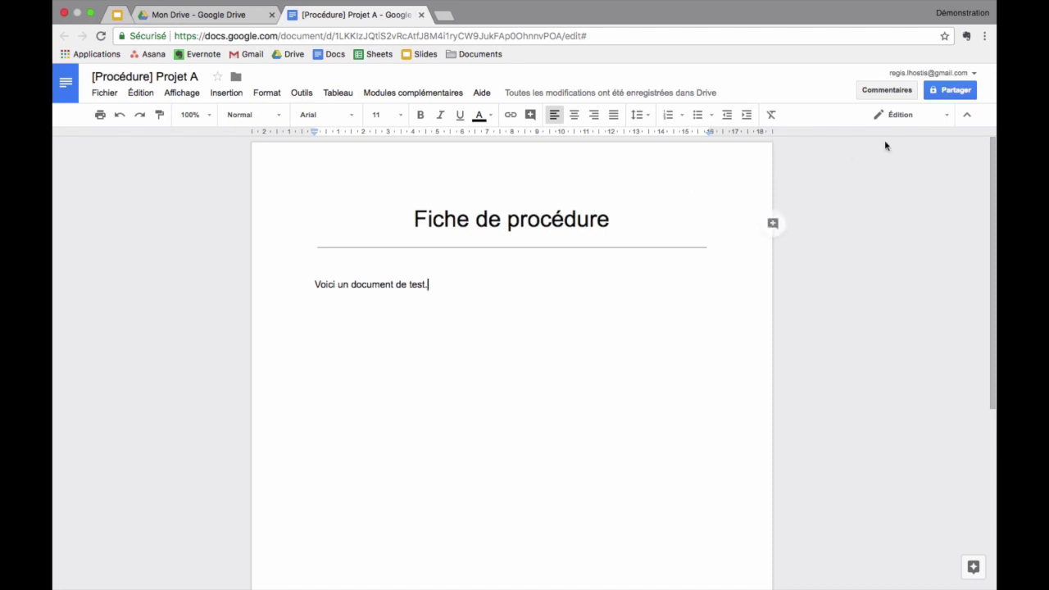
left_click(949, 93)
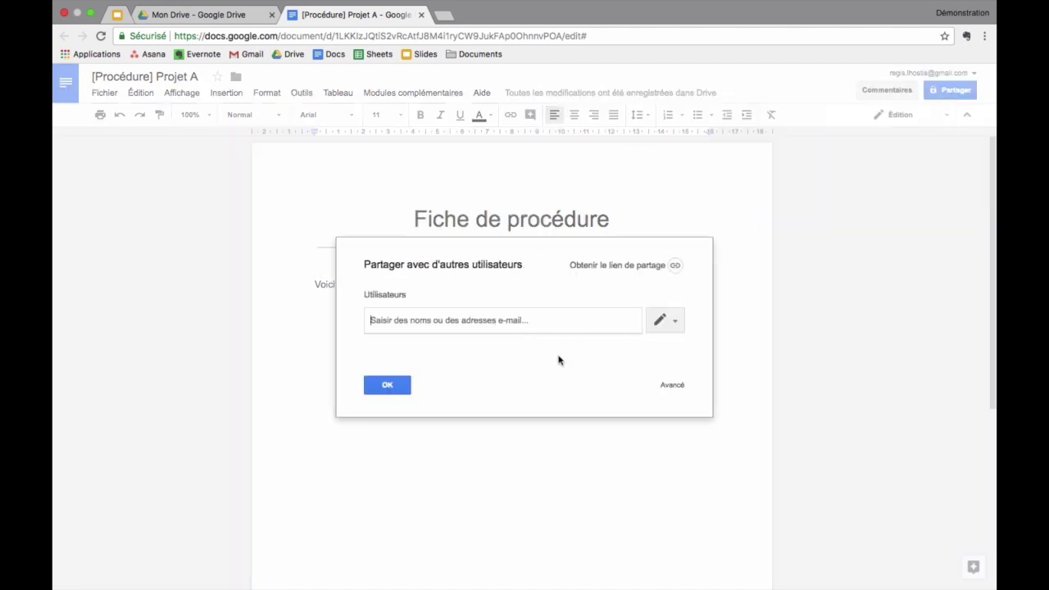
left_click(399, 384)
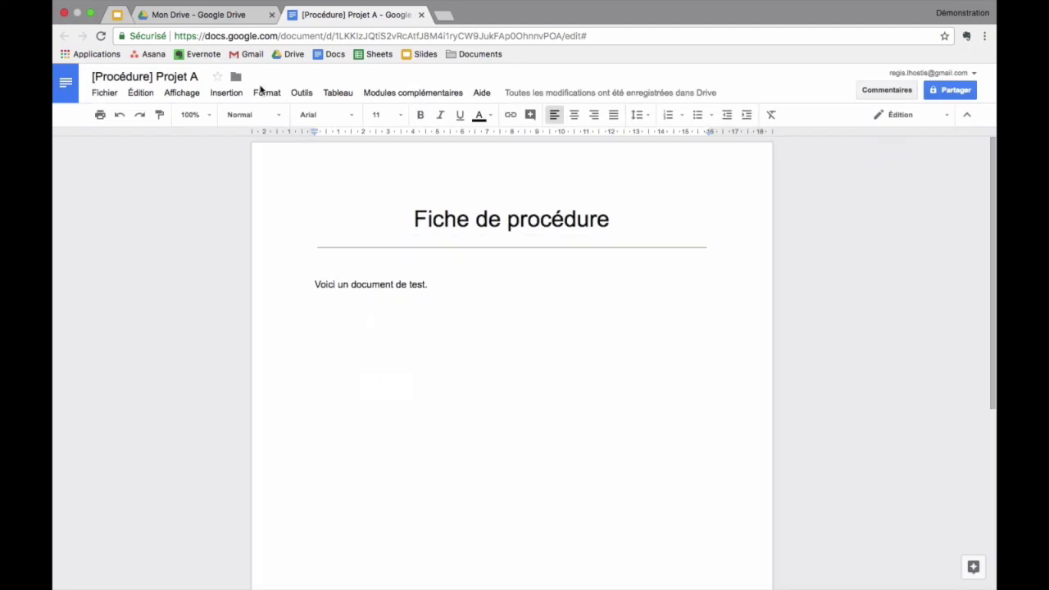
left_click(218, 17)
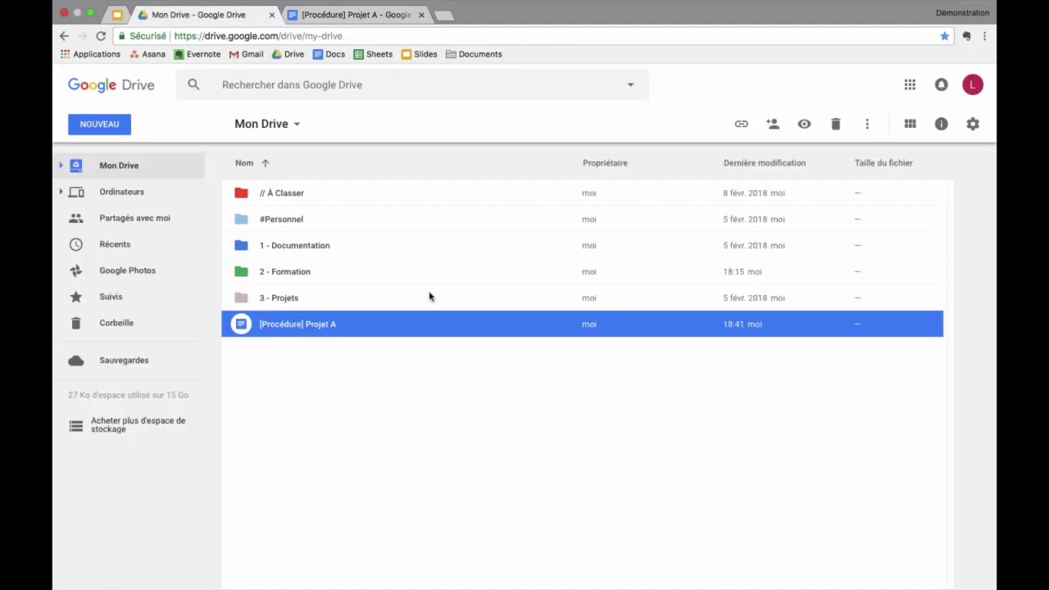
Turn on link sharing for the [Procédure] Projet A file and select its shareable link.
left_click(742, 127)
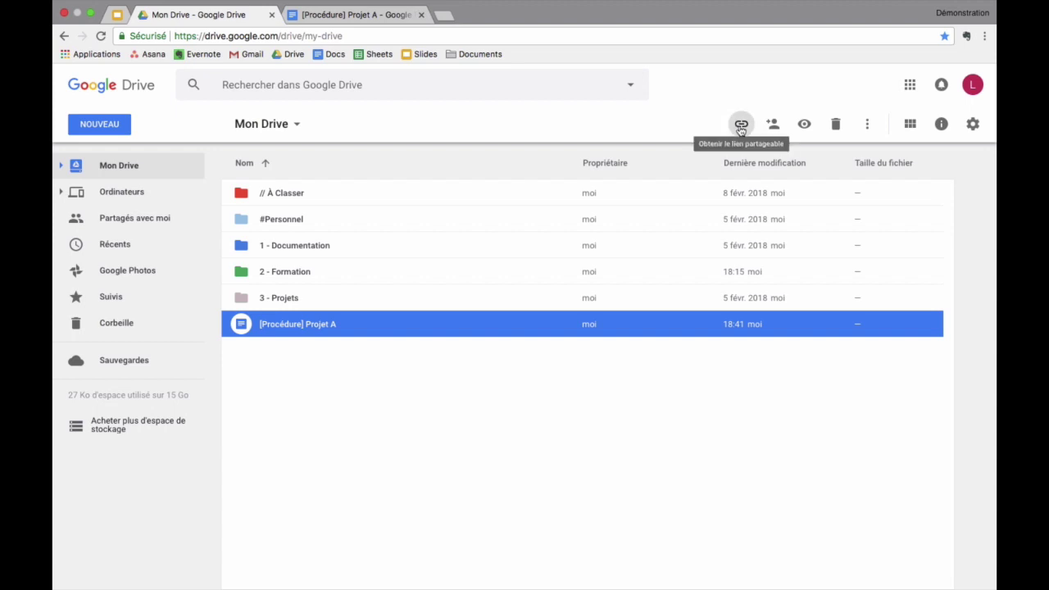
left_click(741, 130)
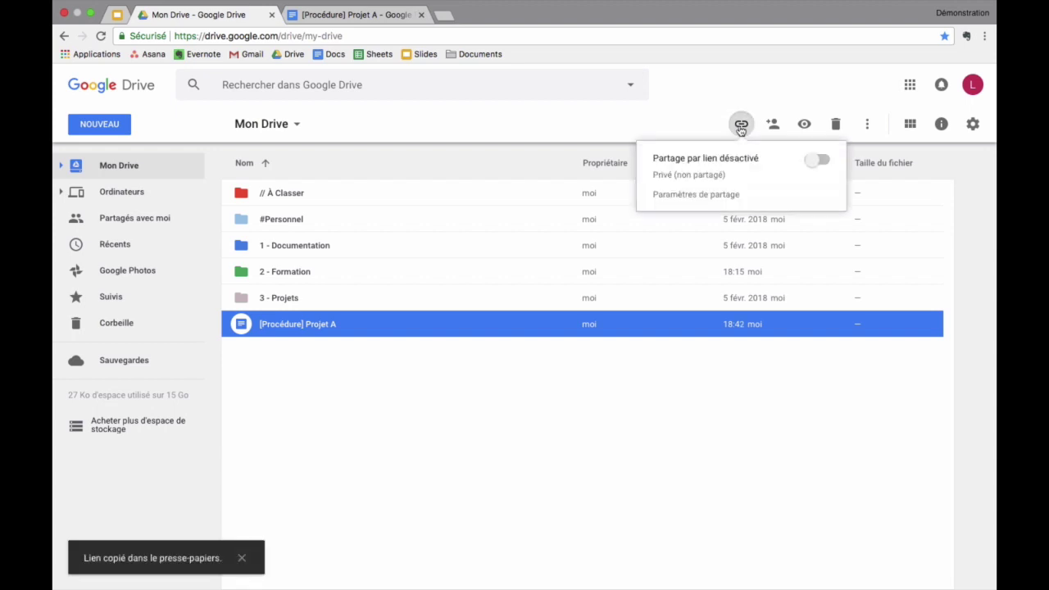
left_click(816, 163)
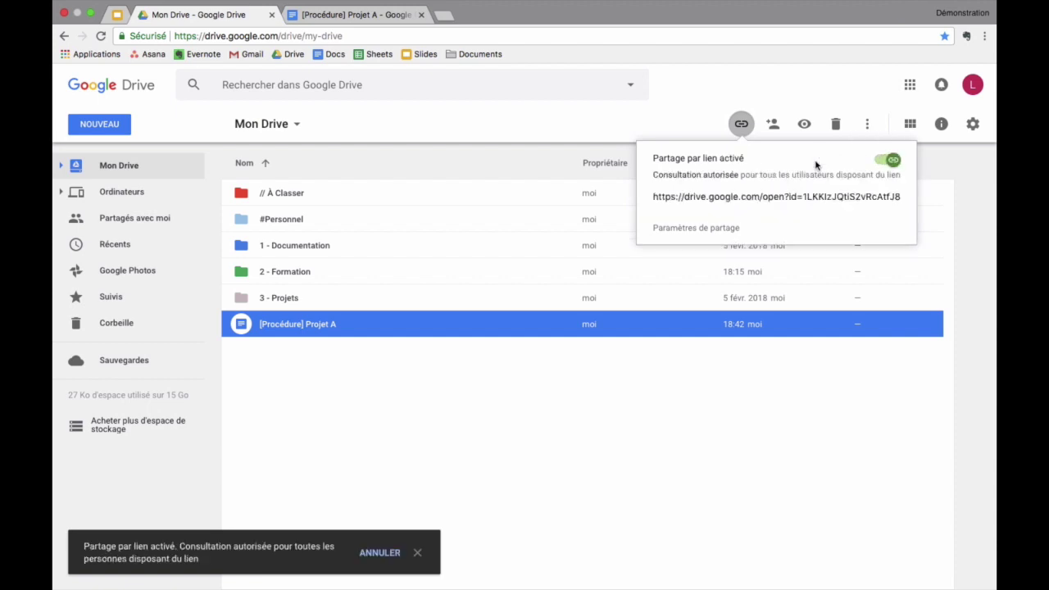
left_click(741, 200)
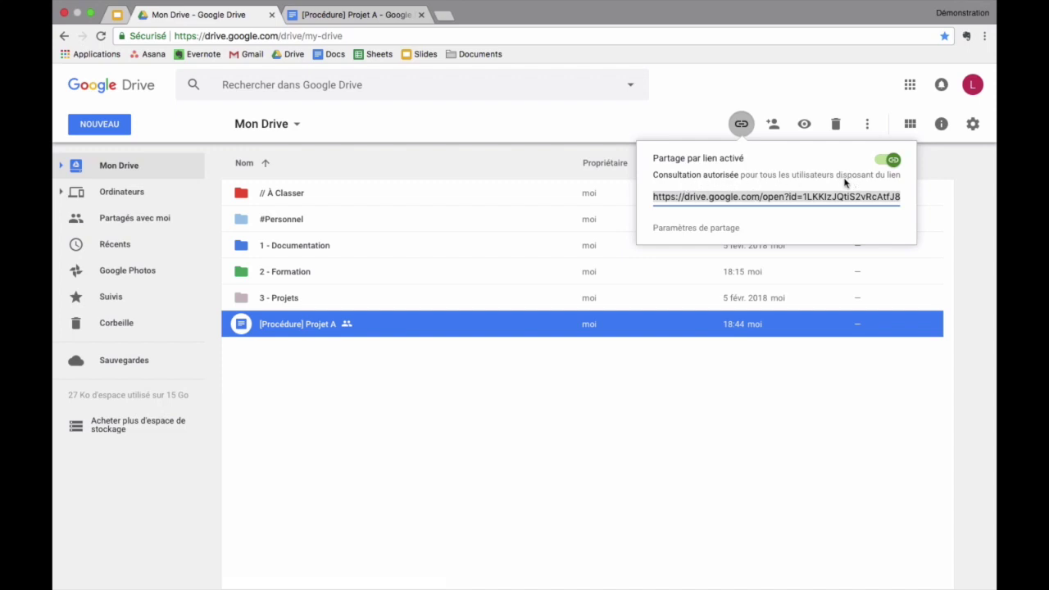
In the file's sharing settings, set link sharing to DÉSACTIVÉ (accès réservé à certaines personnes) and close the dialog.
left_click(688, 232)
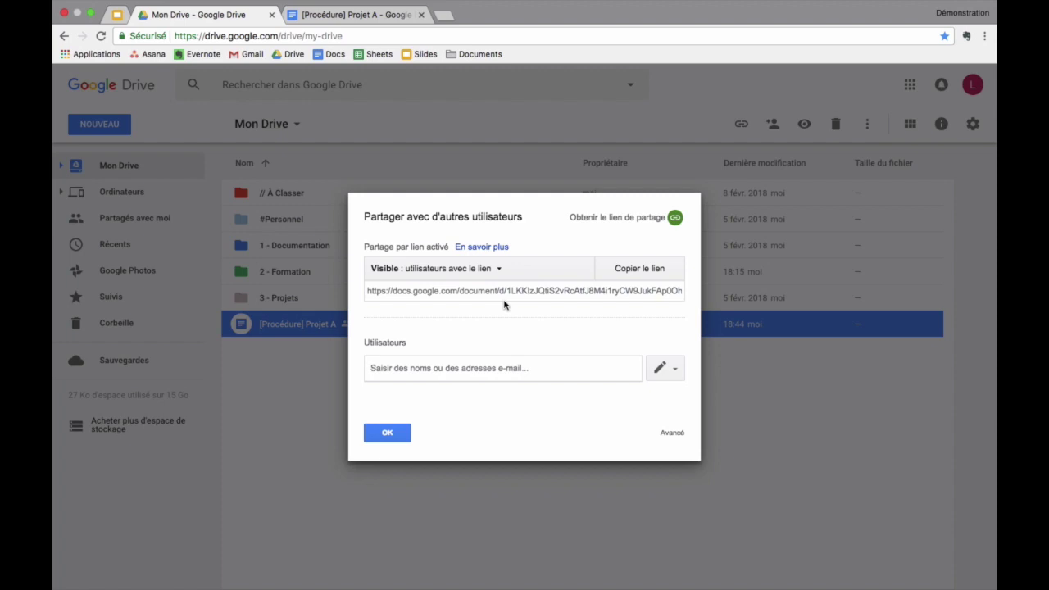
left_click(464, 272)
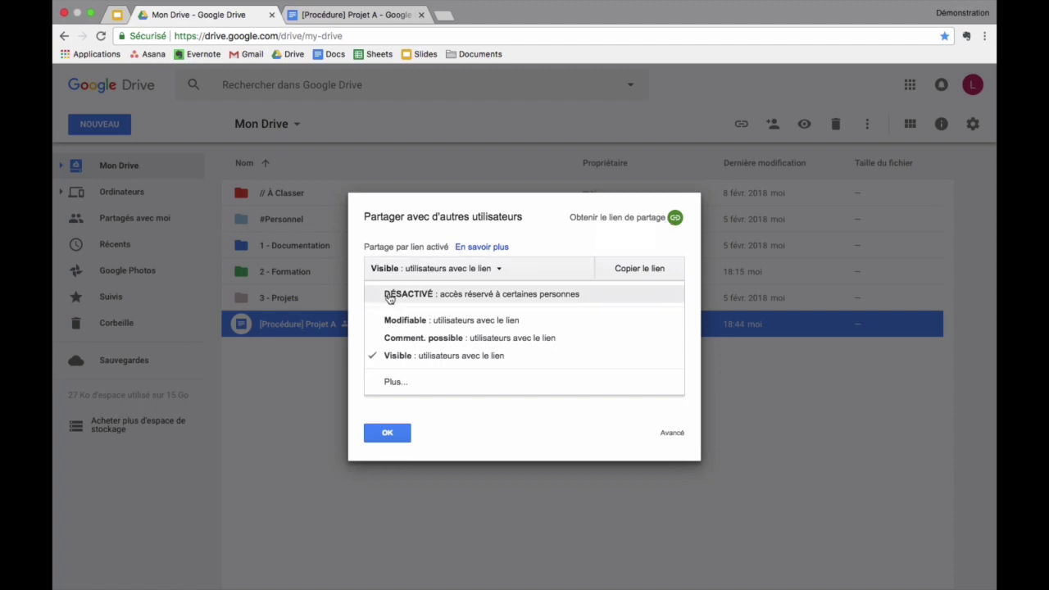
left_click(430, 294)
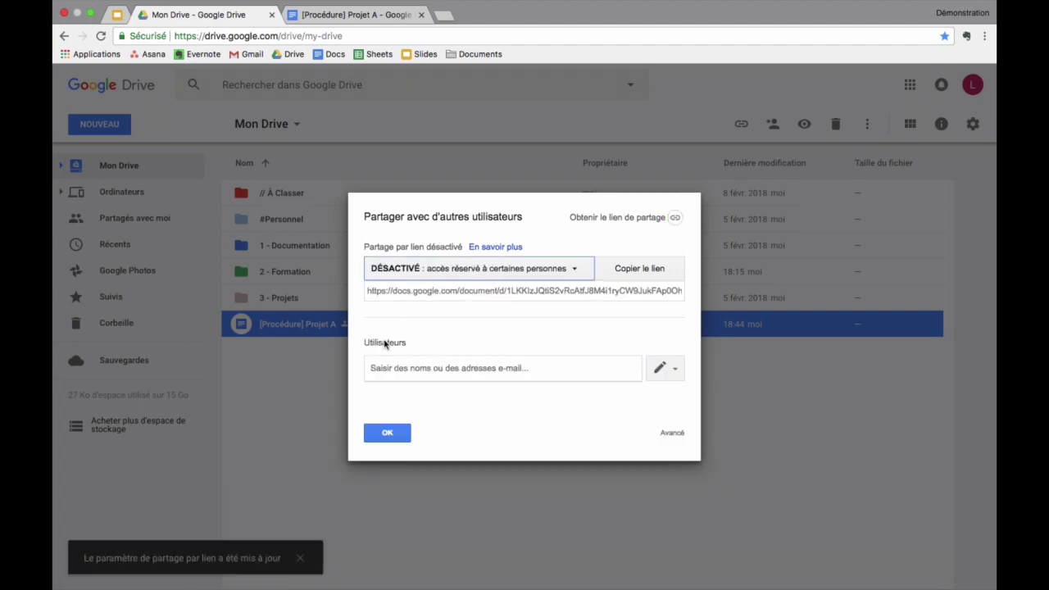
left_click(388, 435)
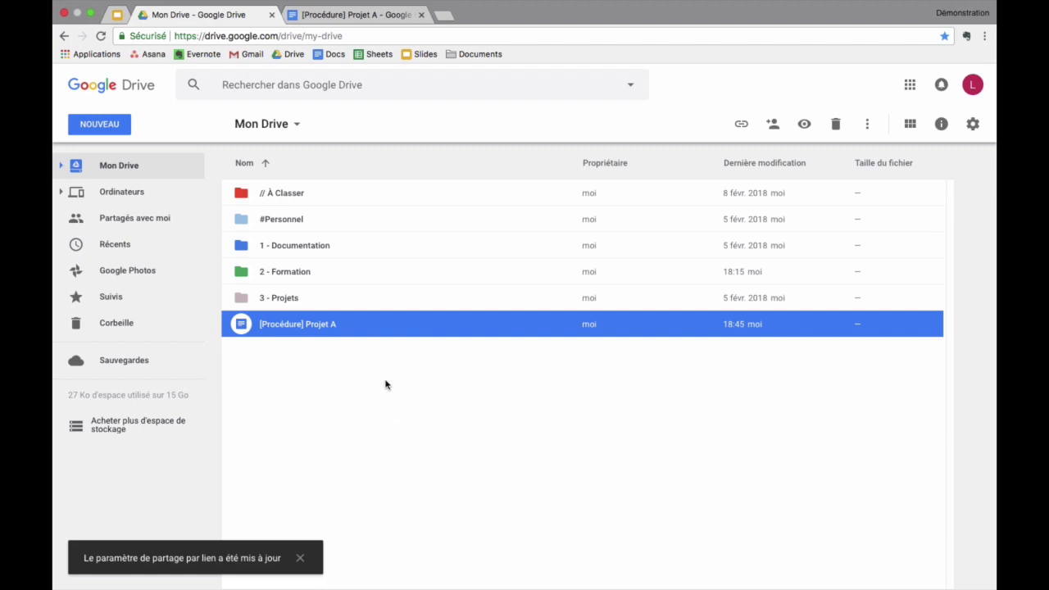
Share the [Procédure] Projet A file with the suggested contact, give them Modification rights and send the invitation.
right_click(362, 325)
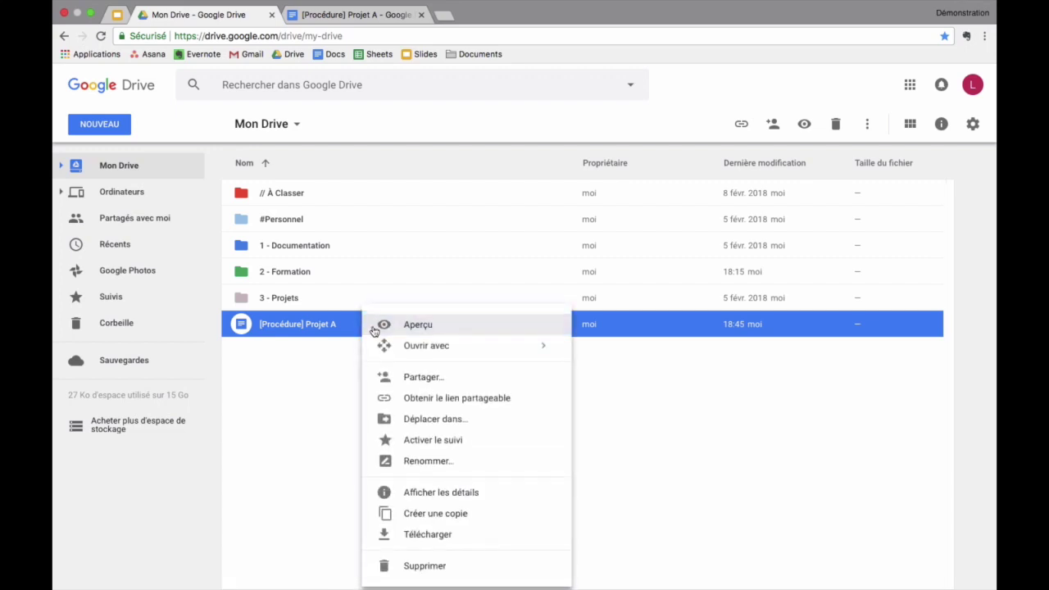
left_click(421, 378)
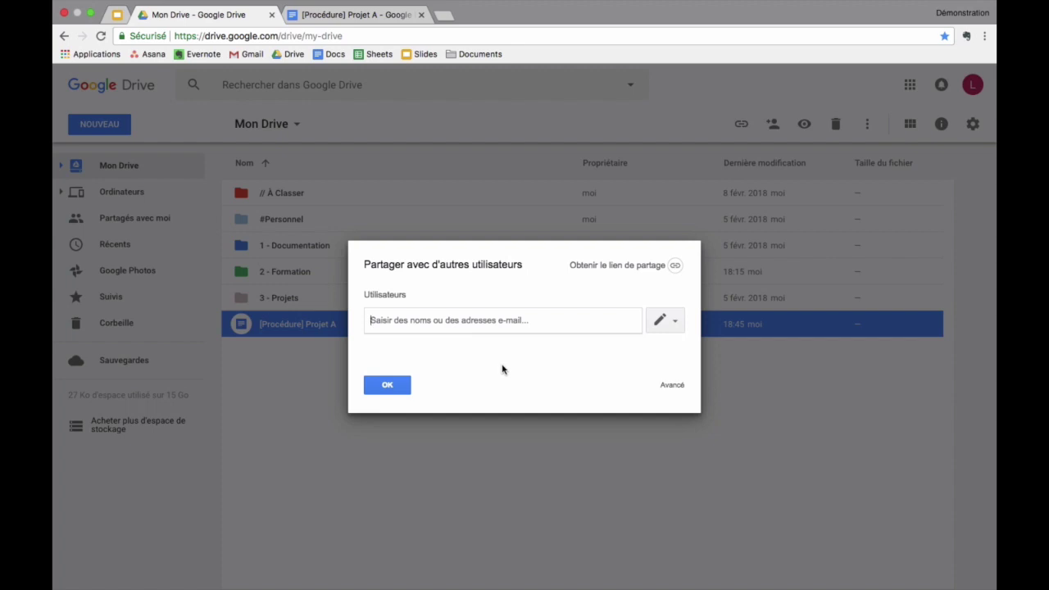
type("reg")
left_click(420, 354)
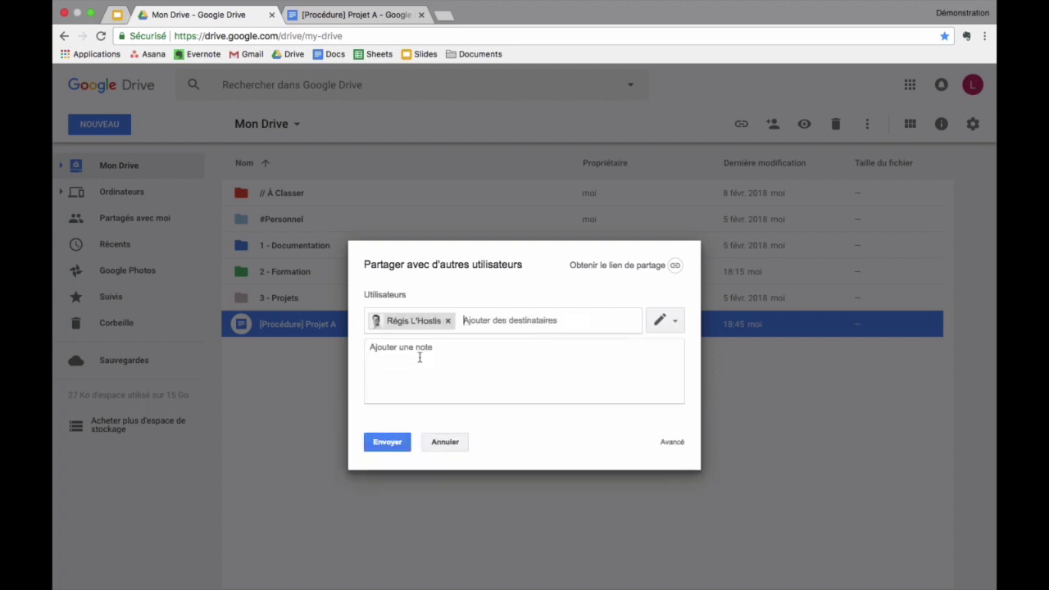
left_click(682, 326)
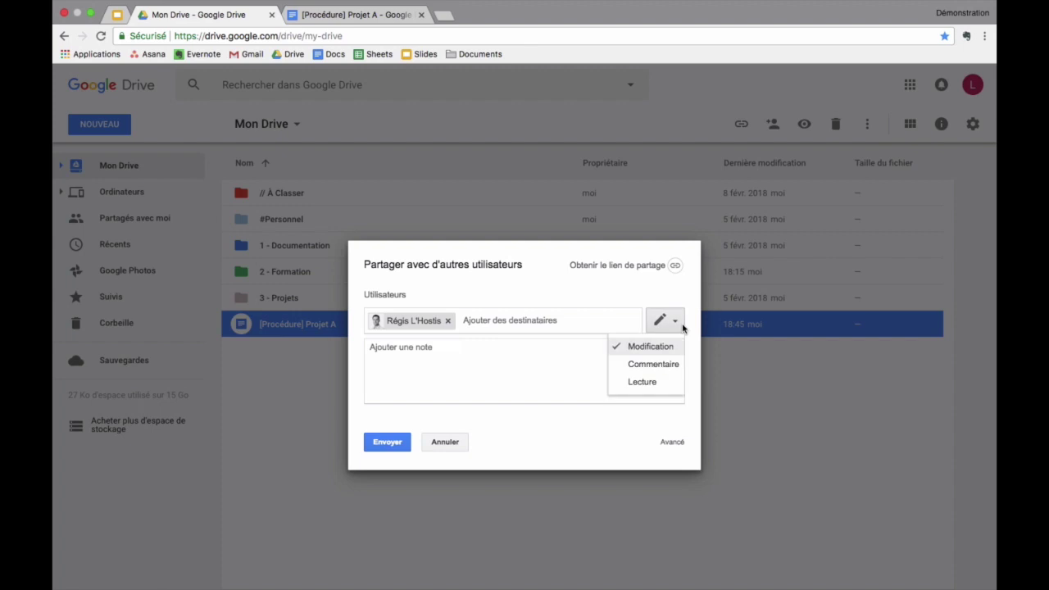
left_click(648, 348)
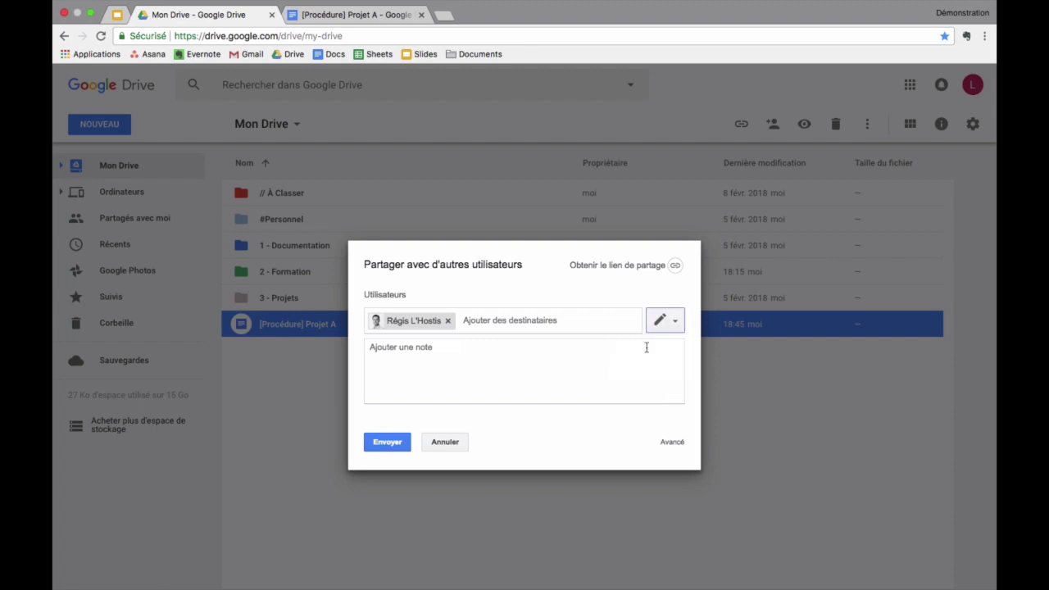
left_click(382, 444)
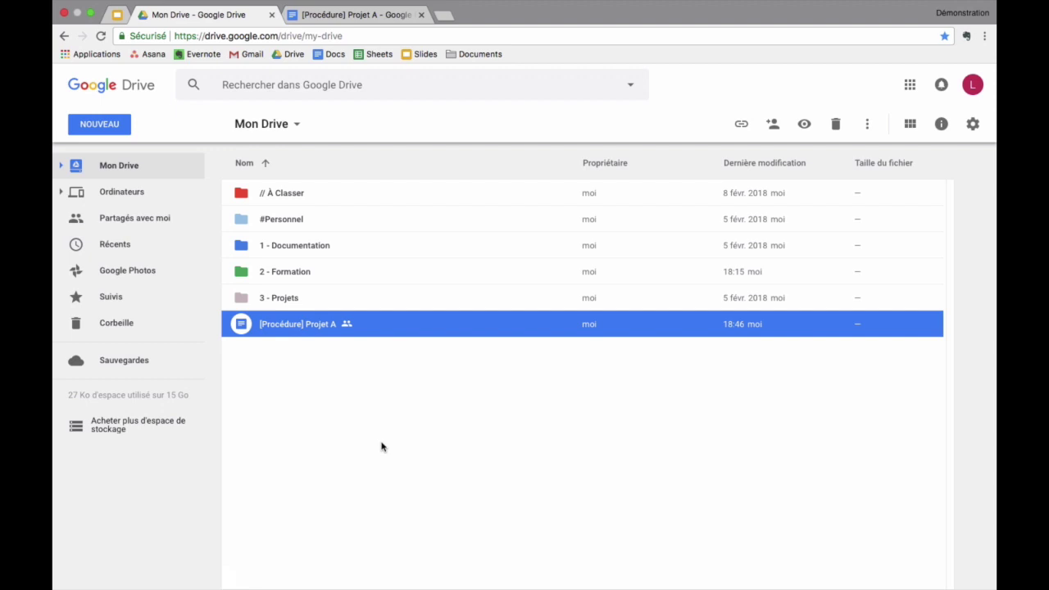
In the advanced sharing settings of [Procédure] Projet A, set the invited collaborator's access to Lecture and save the change.
left_click(373, 22)
right_click(400, 324)
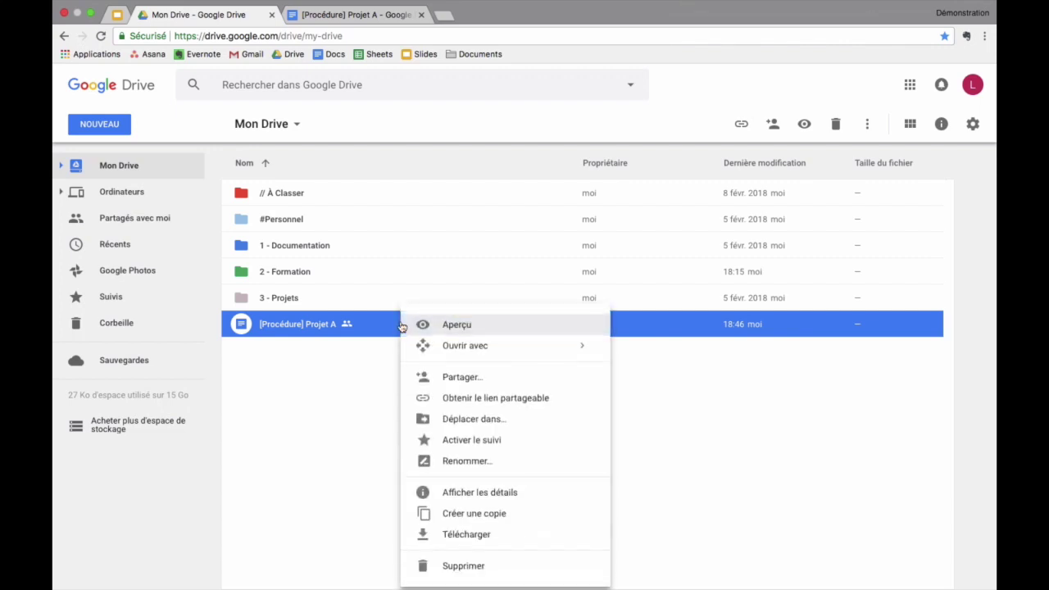
left_click(462, 376)
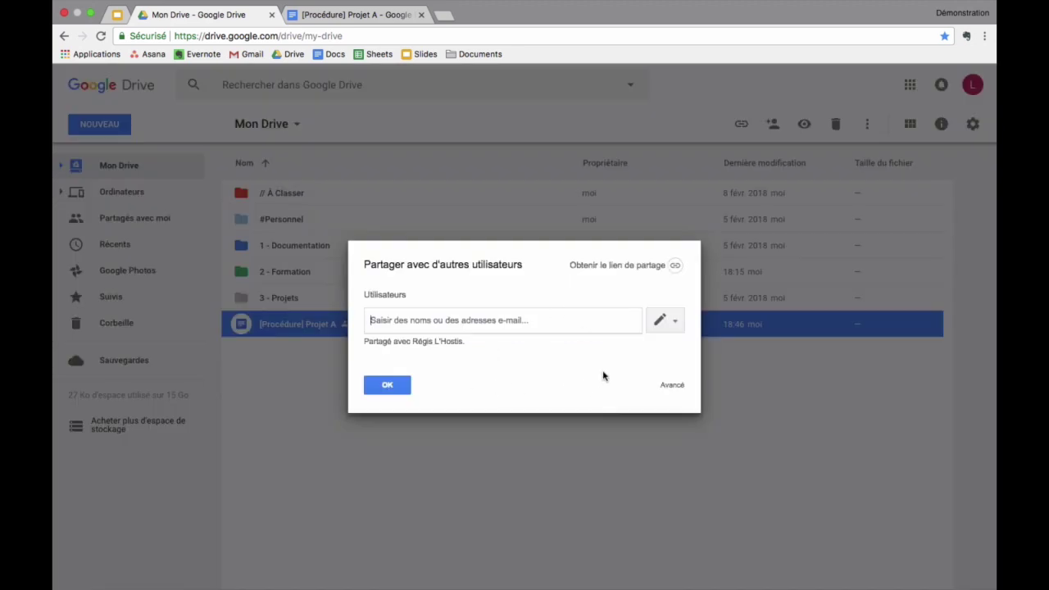
left_click(669, 387)
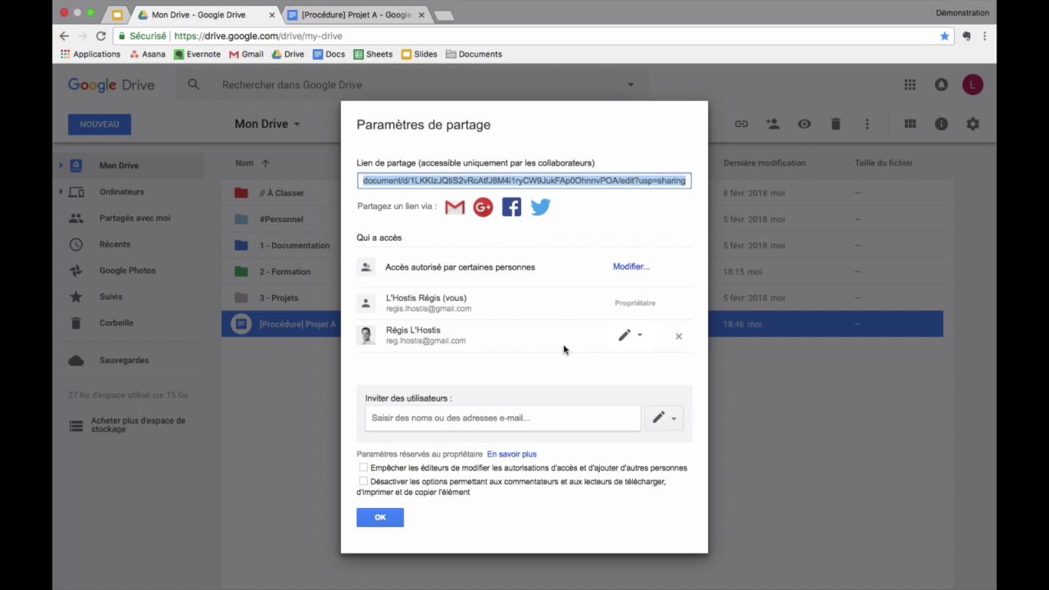
left_click(642, 339)
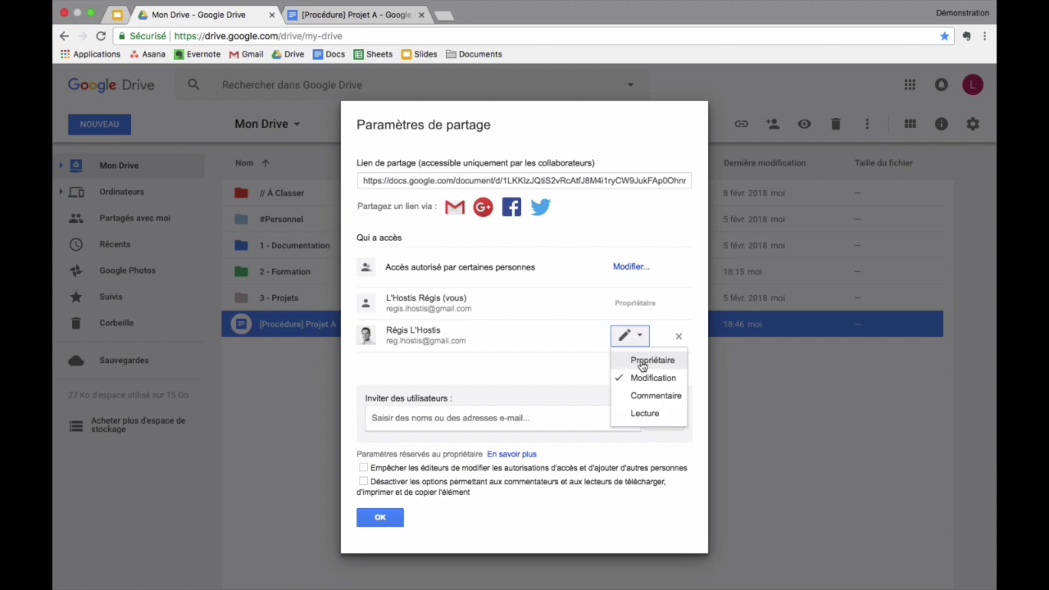
left_click(635, 414)
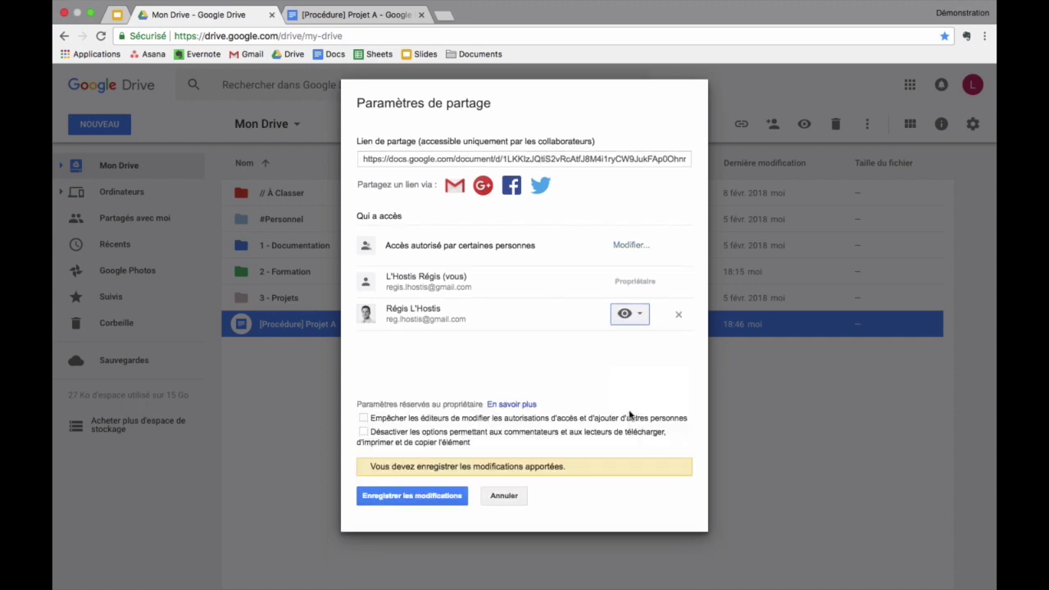
left_click(434, 496)
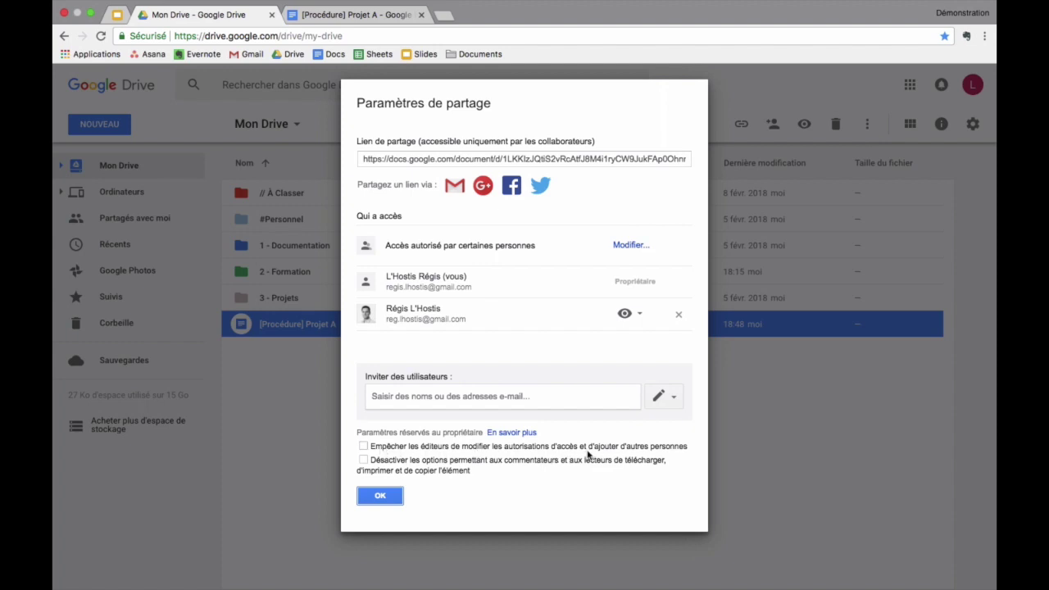
Prevent editors from changing access or adding people, disable download, print and copy for commenters and viewers, and save the changes.
left_click(681, 449)
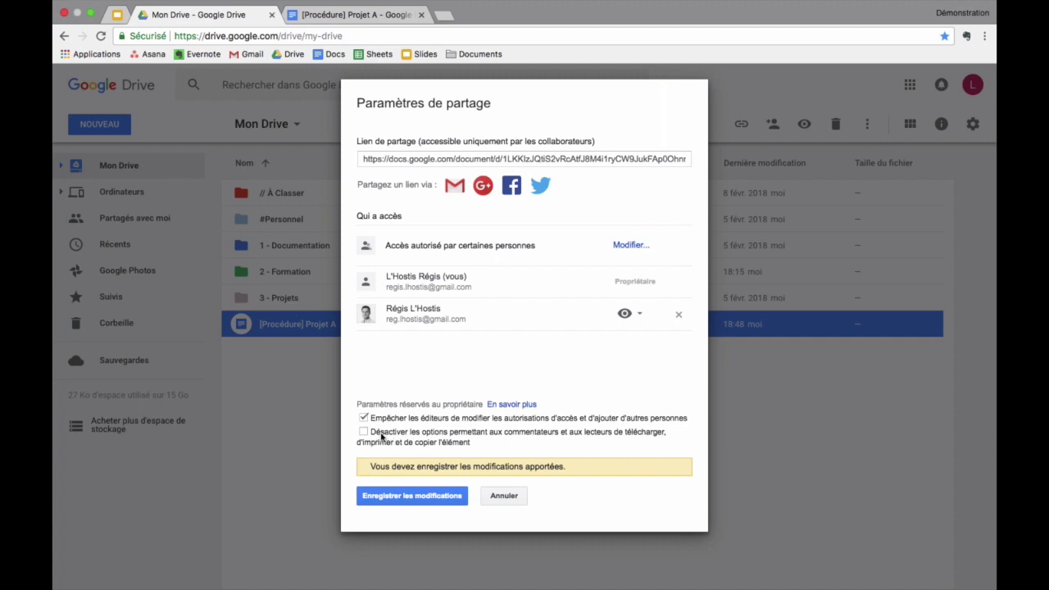
left_click(380, 436)
left_click(412, 495)
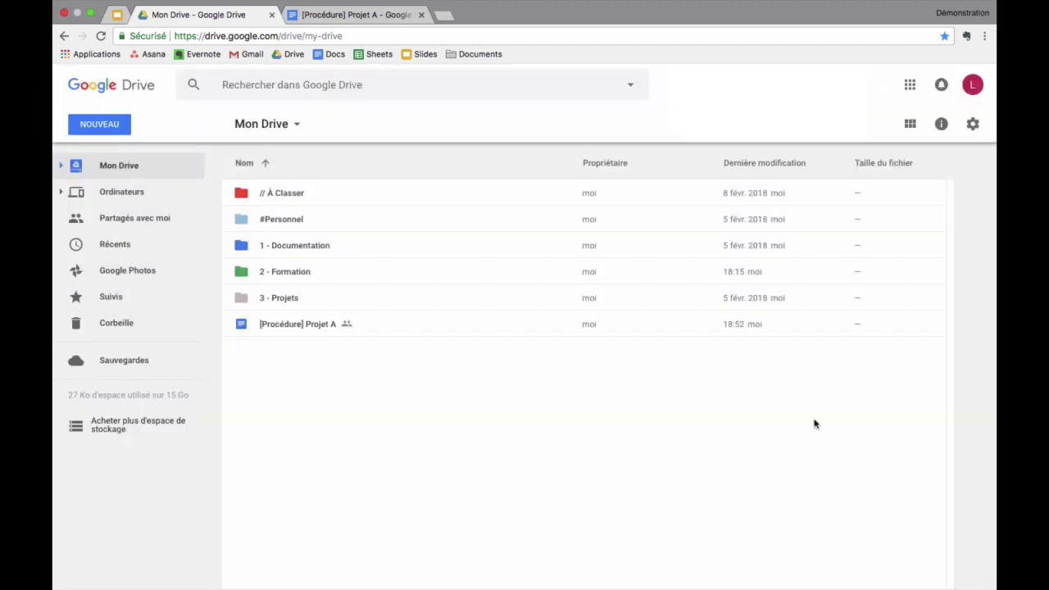